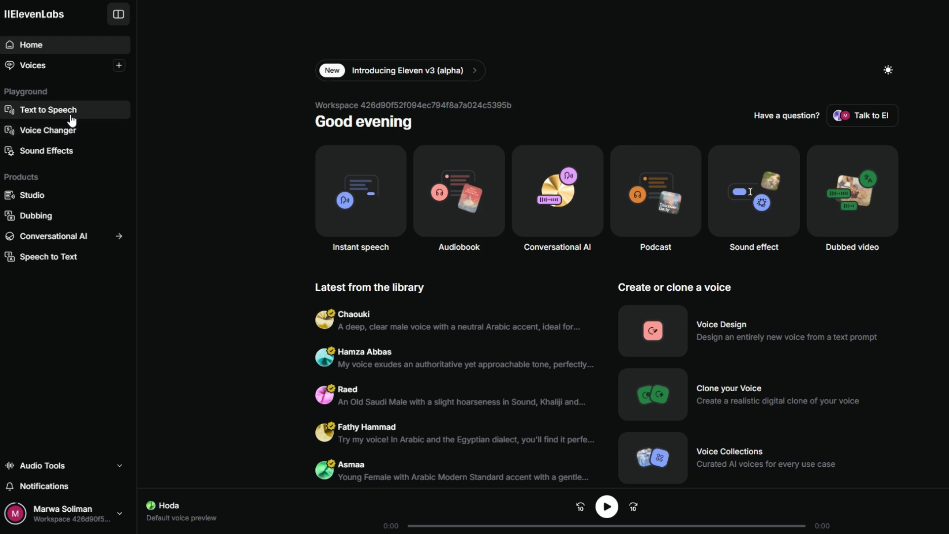
Step: Open the Text to Speech playground and view the voice choices for the first line of the Arabic dialogue
{"action": "left_click", "coordinate": [72, 120]}
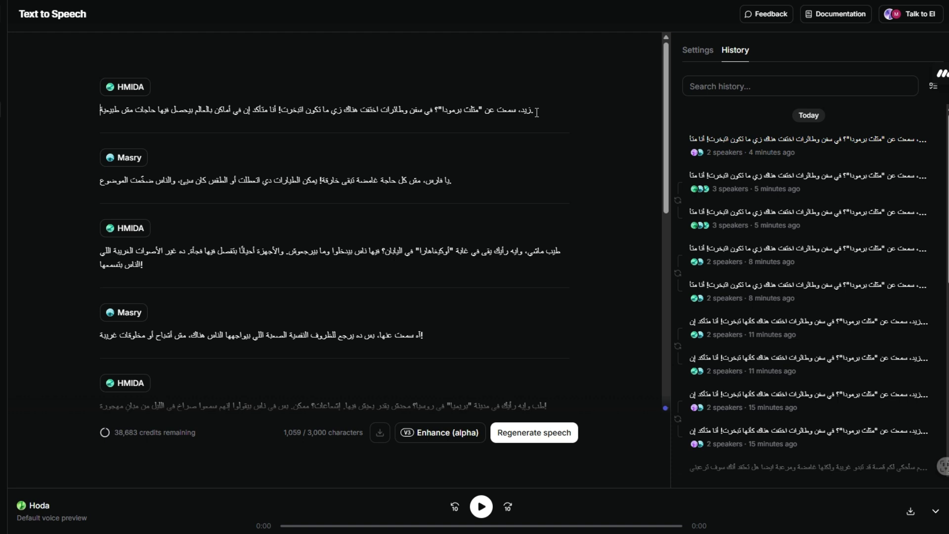
{"action": "left_click_drag", "start_coordinate": [537, 113], "coordinate": [106, 89]}
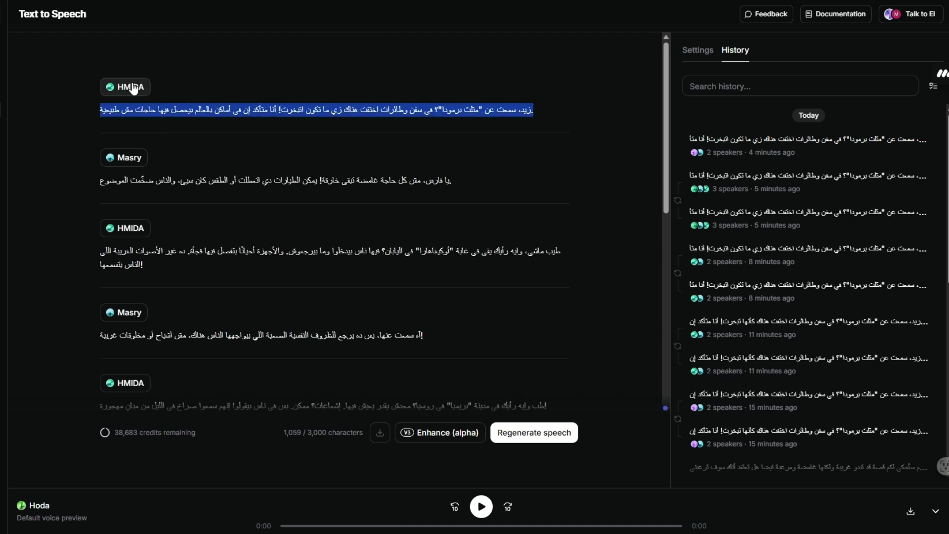
{"action": "left_click", "coordinate": [132, 89]}
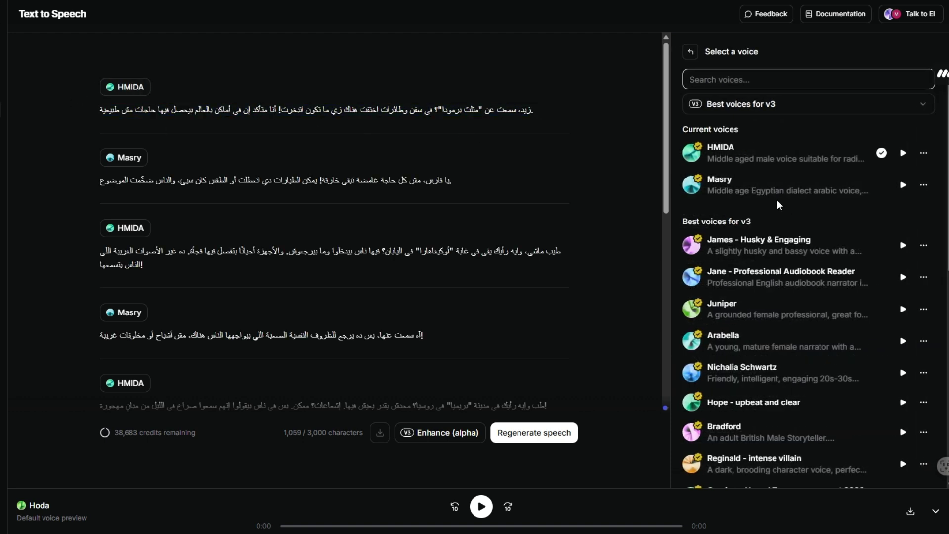
{"action": "left_click", "coordinate": [302, 109]}
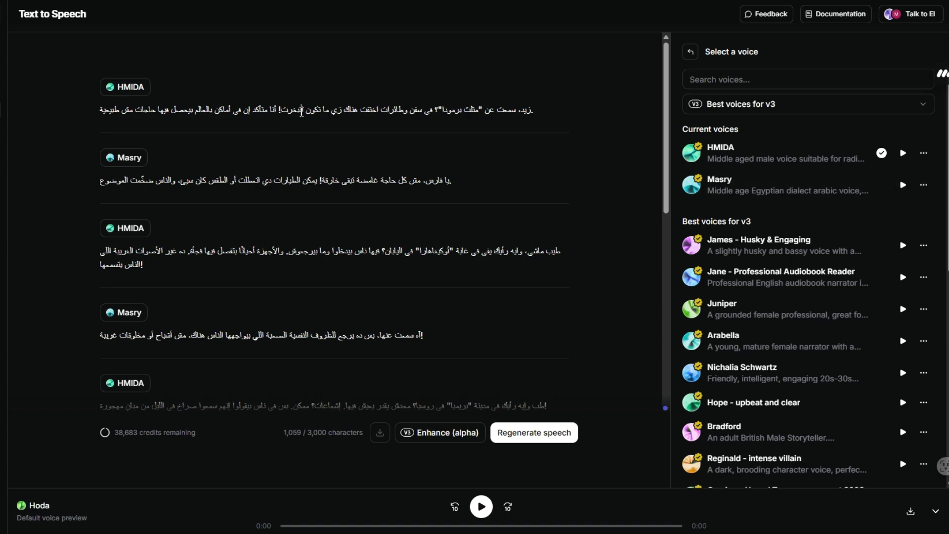
{"action": "triple_click", "coordinate": [302, 110]}
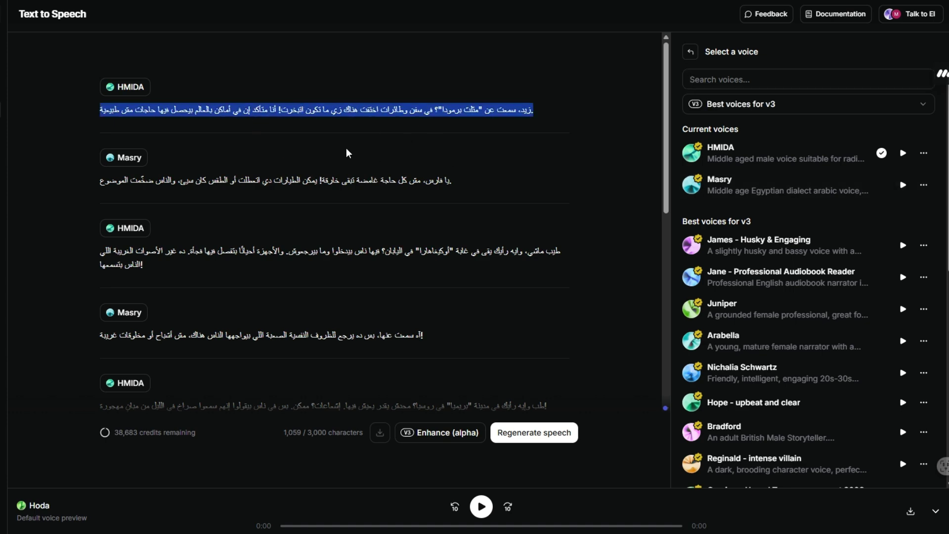
Step: Add three speaker blocks at the end of the Arabic dialogue and assign the Liam voice to the last one
{"action": "scroll", "coordinate": [271, 314], "scroll_direction": "down", "scroll_amount": 8}
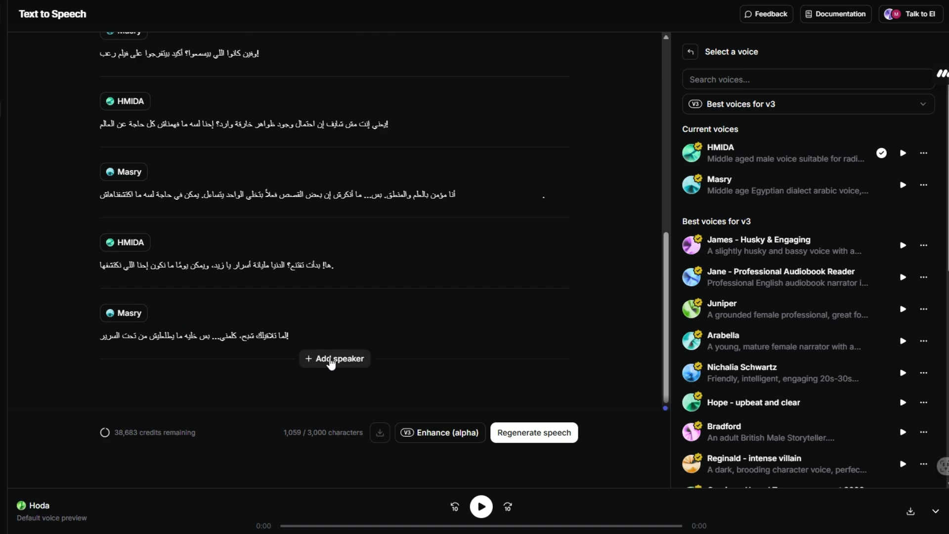
{"action": "left_click", "coordinate": [329, 366]}
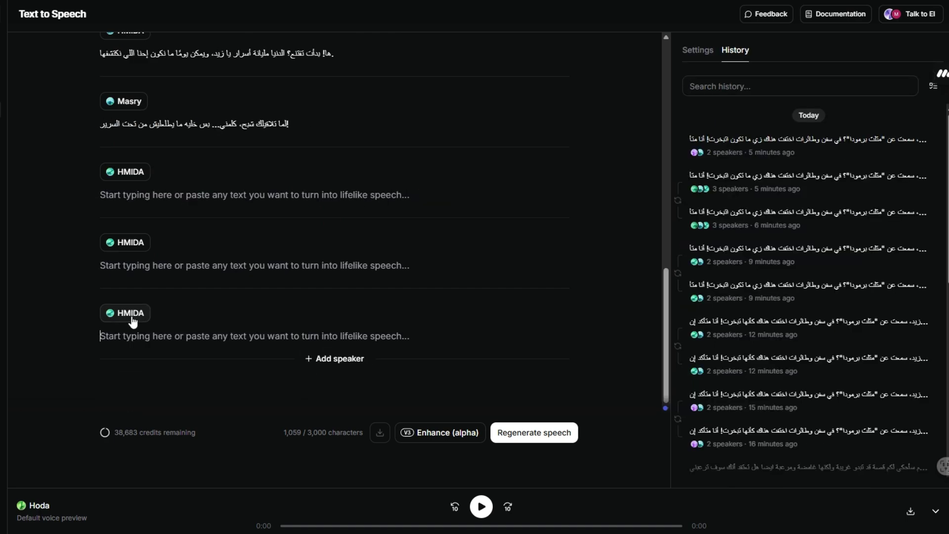
{"action": "left_click", "coordinate": [131, 317]}
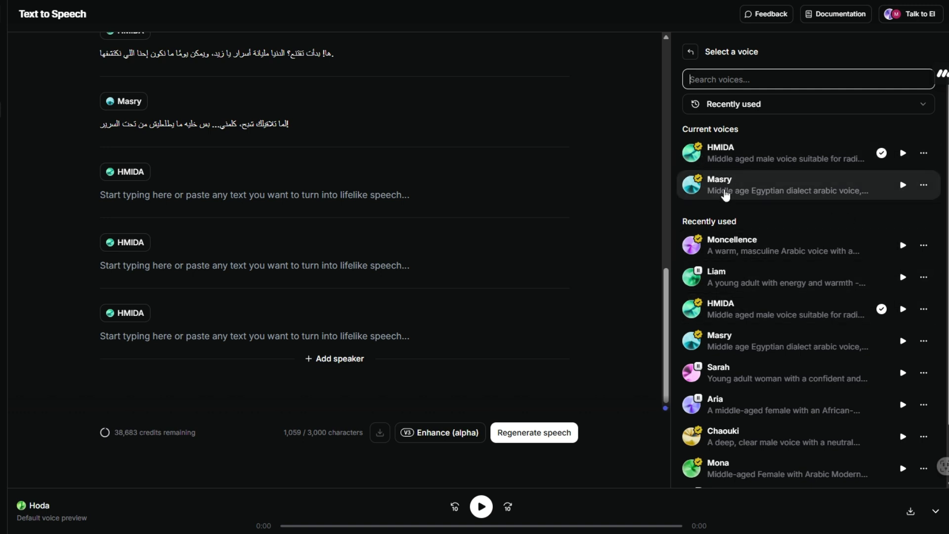
{"action": "left_click", "coordinate": [729, 277]}
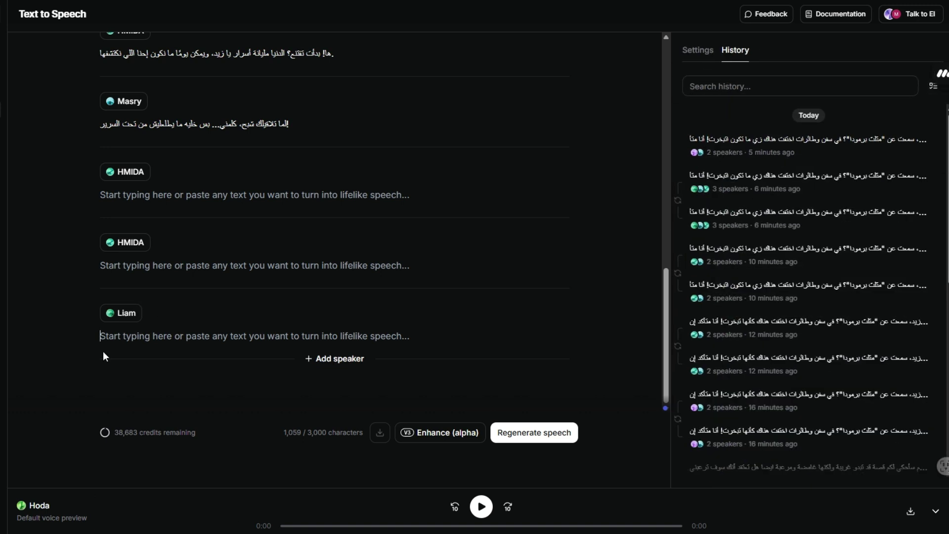
Step: Add one more speaker block below the Liam block and assign the Sarah voice to it
{"action": "left_click", "coordinate": [352, 358]}
{"action": "mouse_move", "coordinate": [730, 220]}
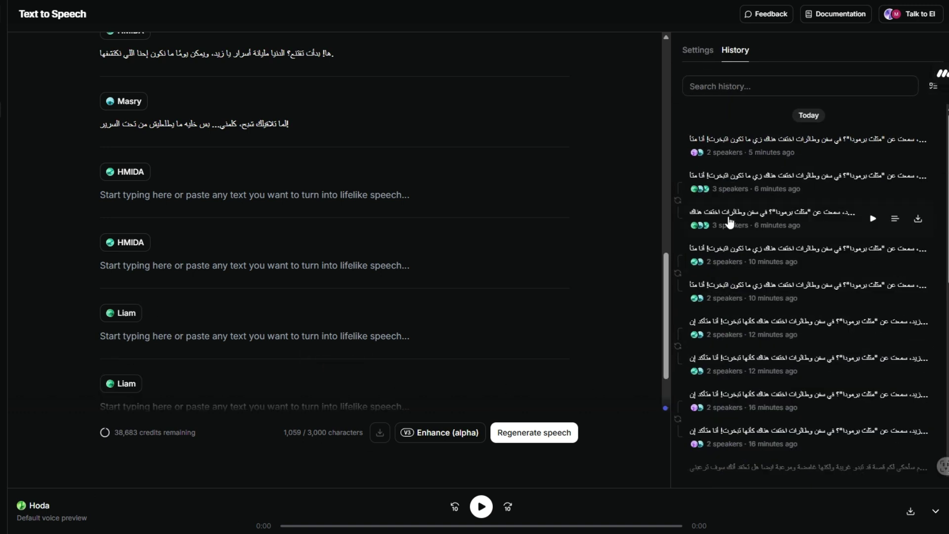
{"action": "left_click", "coordinate": [128, 389]}
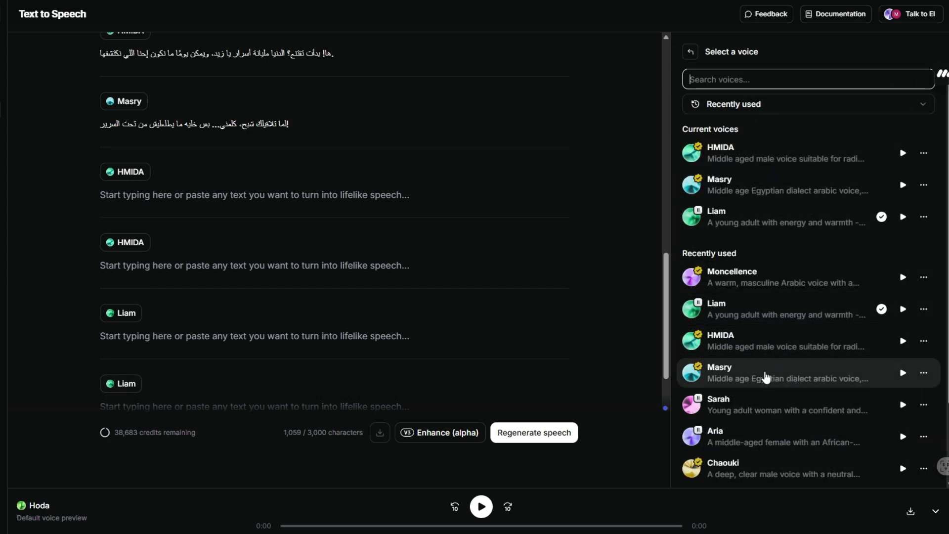
{"action": "left_click", "coordinate": [758, 409]}
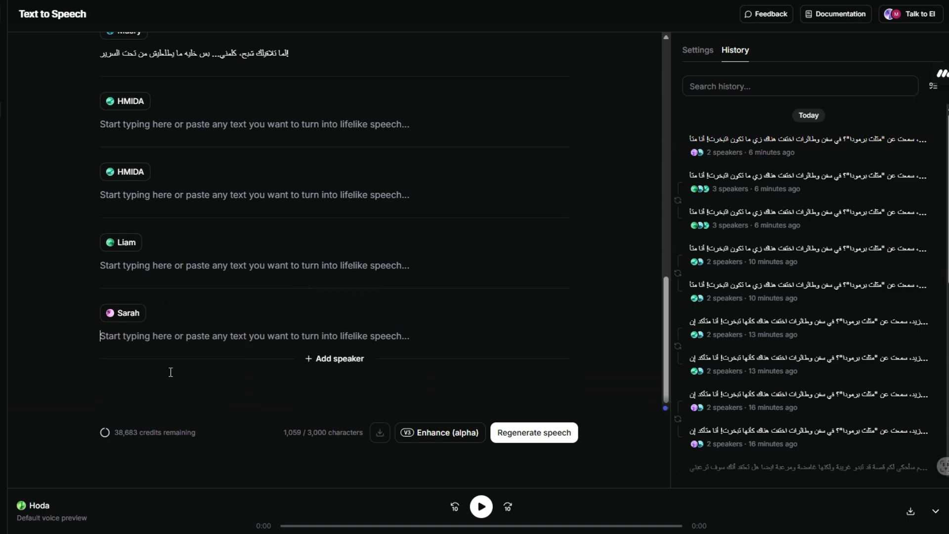
Step: Go back to the start of the dialogue and open the speech settings
{"action": "scroll", "coordinate": [179, 381], "scroll_direction": "up", "scroll_amount": 10}
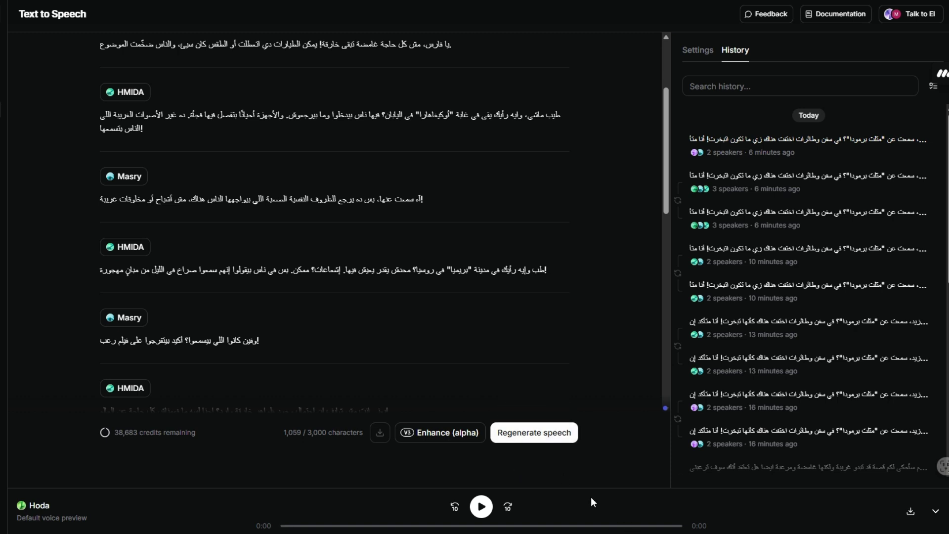
{"action": "scroll", "coordinate": [485, 403], "scroll_direction": "up", "scroll_amount": 3}
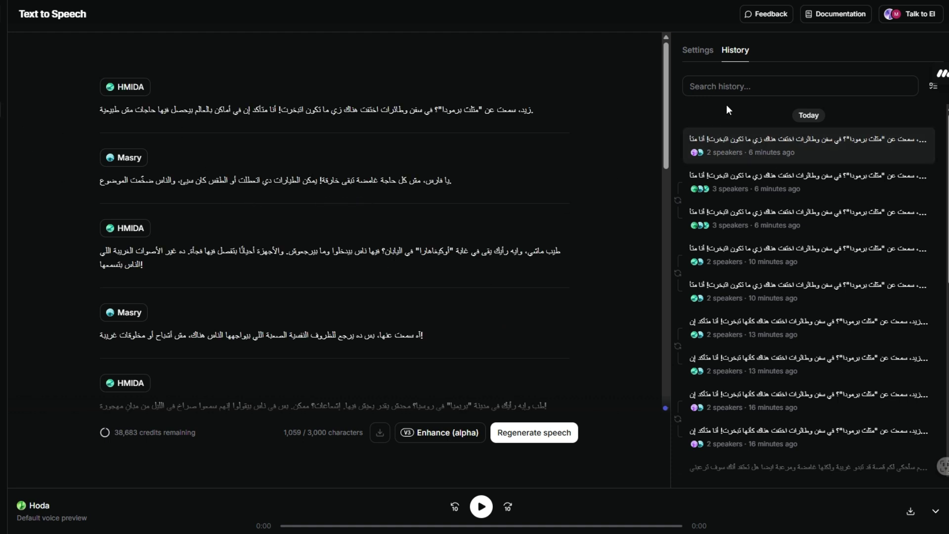
{"action": "left_click", "coordinate": [697, 51]}
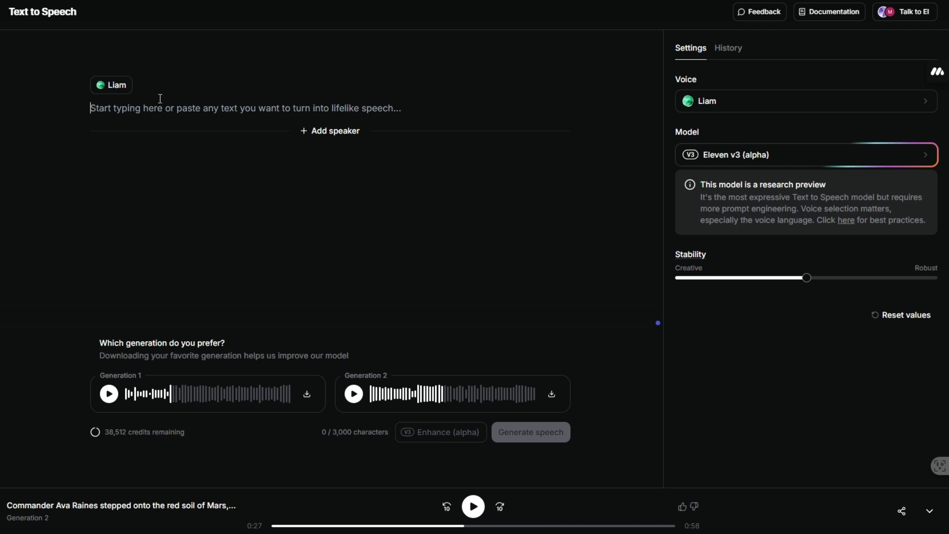
Step: Paste the English Mars story into the empty script and review its Liam and Sarah speaker blocks
{"action": "key", "text": "ctrl+v"}
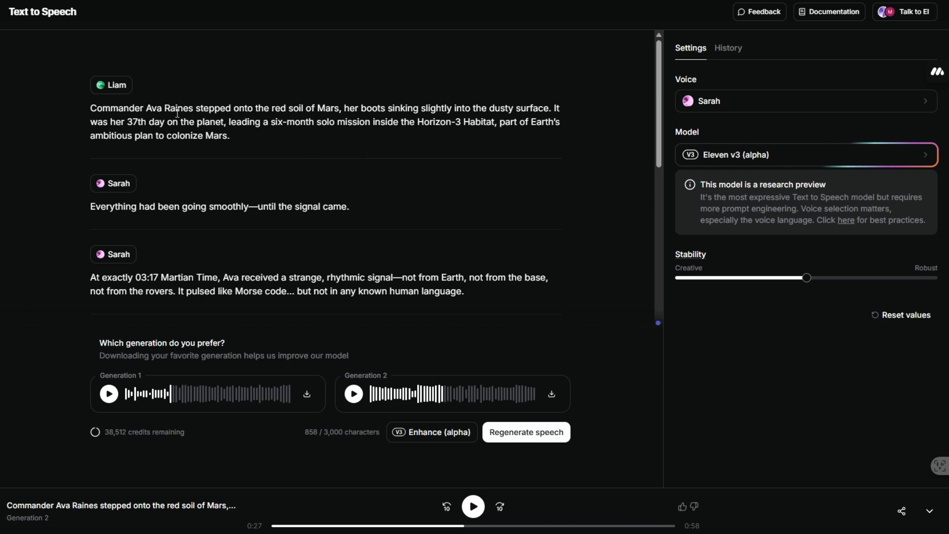
{"action": "scroll", "coordinate": [123, 156], "scroll_direction": "down", "scroll_amount": 1}
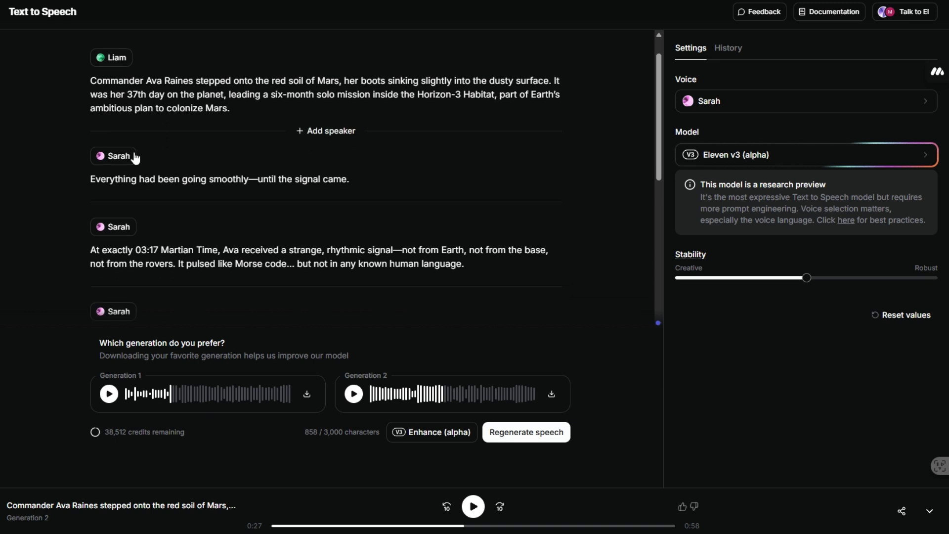
{"action": "scroll", "coordinate": [126, 148], "scroll_direction": "up", "scroll_amount": 1}
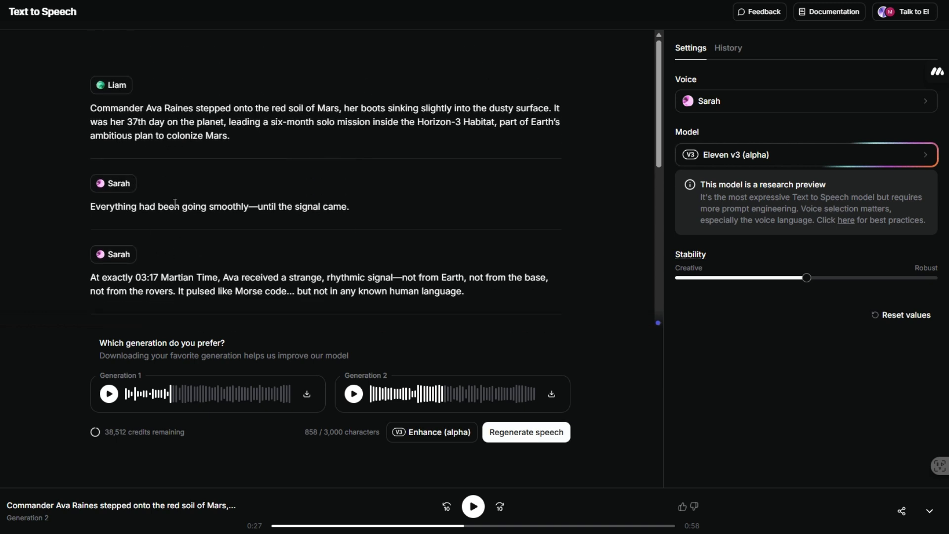
{"action": "scroll", "coordinate": [341, 233], "scroll_direction": "down", "scroll_amount": 3}
{"action": "scroll", "coordinate": [254, 175], "scroll_direction": "up", "scroll_amount": 3}
Step: Change the voice of the line "As she drove, the signal grew stronger." to Aria
{"action": "left_click", "coordinate": [806, 101]}
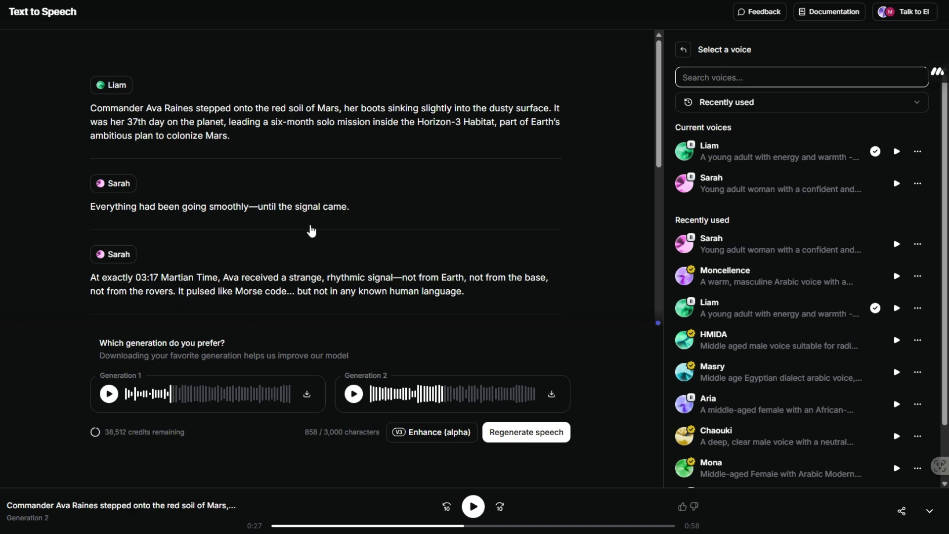
{"action": "scroll", "coordinate": [468, 282], "scroll_direction": "down", "scroll_amount": 7}
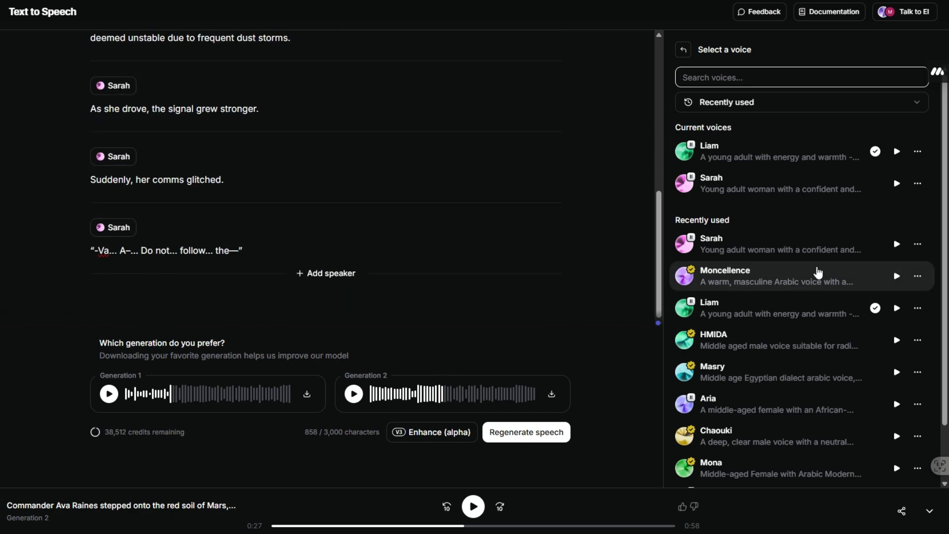
{"action": "scroll", "coordinate": [172, 246], "scroll_direction": "up", "scroll_amount": 3}
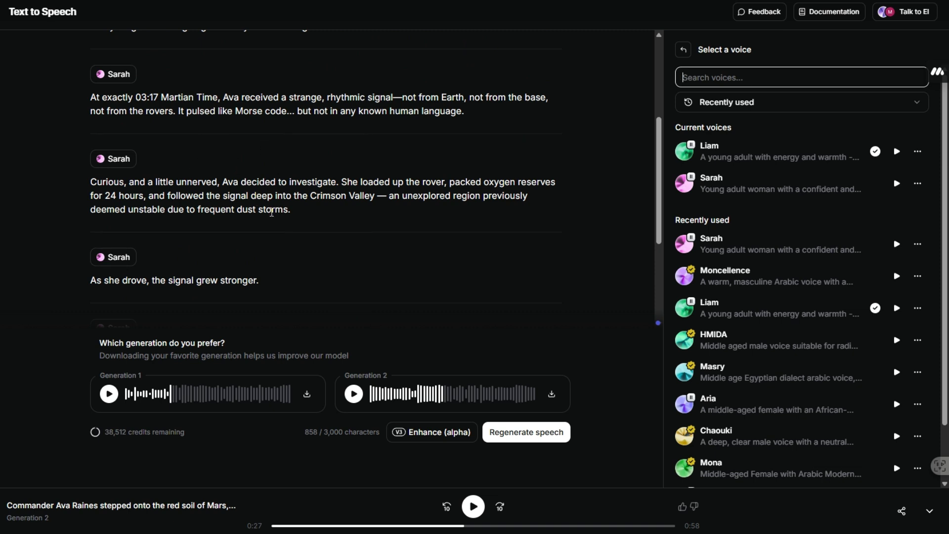
{"action": "left_click", "coordinate": [122, 261]}
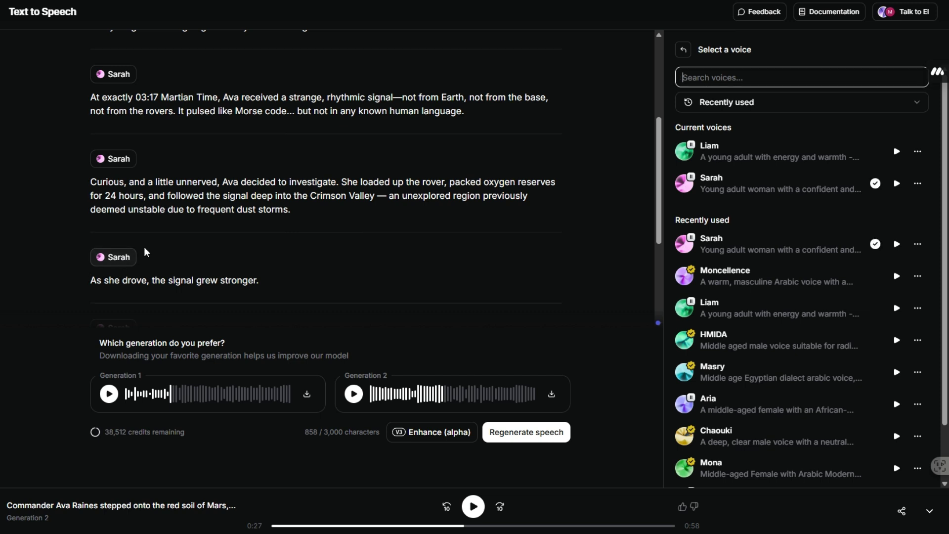
{"action": "scroll", "coordinate": [742, 386], "scroll_direction": "down", "scroll_amount": 2}
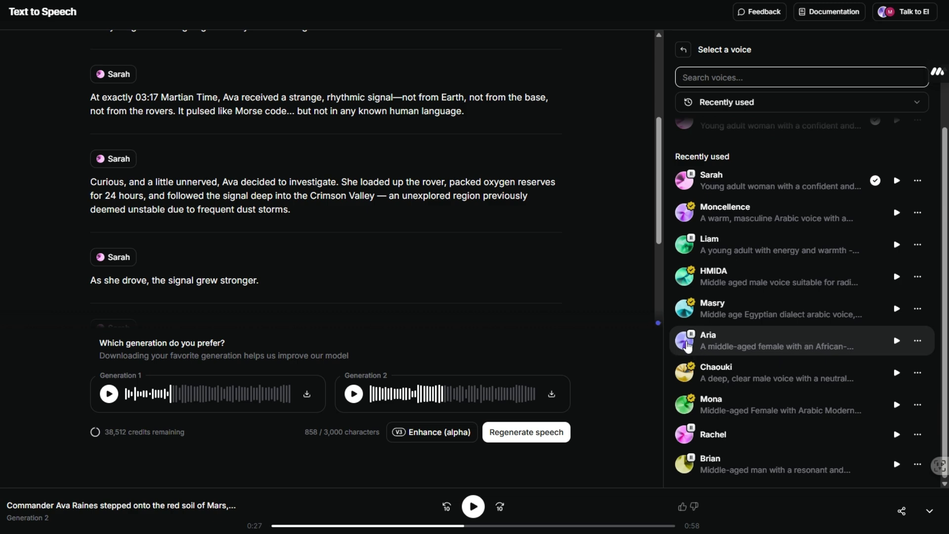
{"action": "left_click", "coordinate": [682, 346]}
Step: Check the voices assigned to the Mars story lines and generate the speech with the Eleven v3 (alpha) model
{"action": "scroll", "coordinate": [225, 273], "scroll_direction": "down", "scroll_amount": 3}
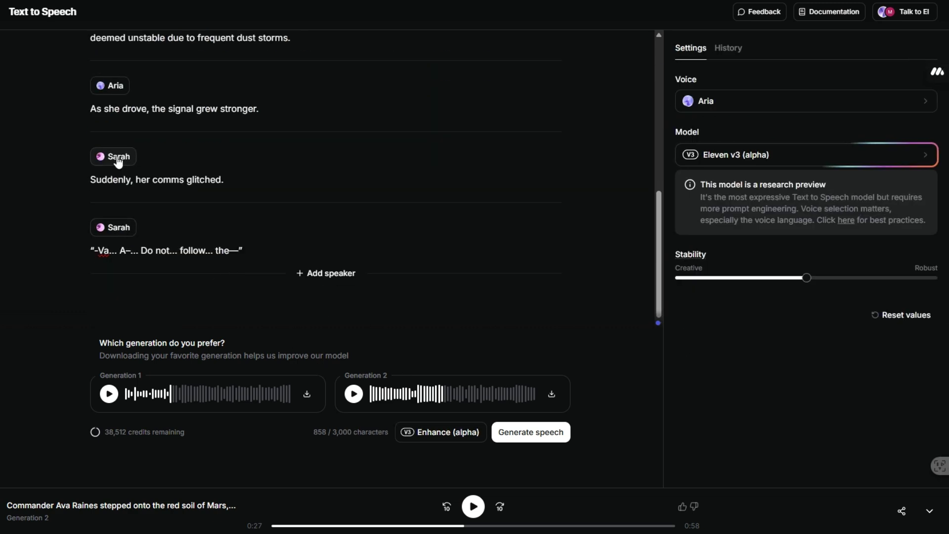
{"action": "scroll", "coordinate": [176, 179], "scroll_direction": "up", "scroll_amount": 1}
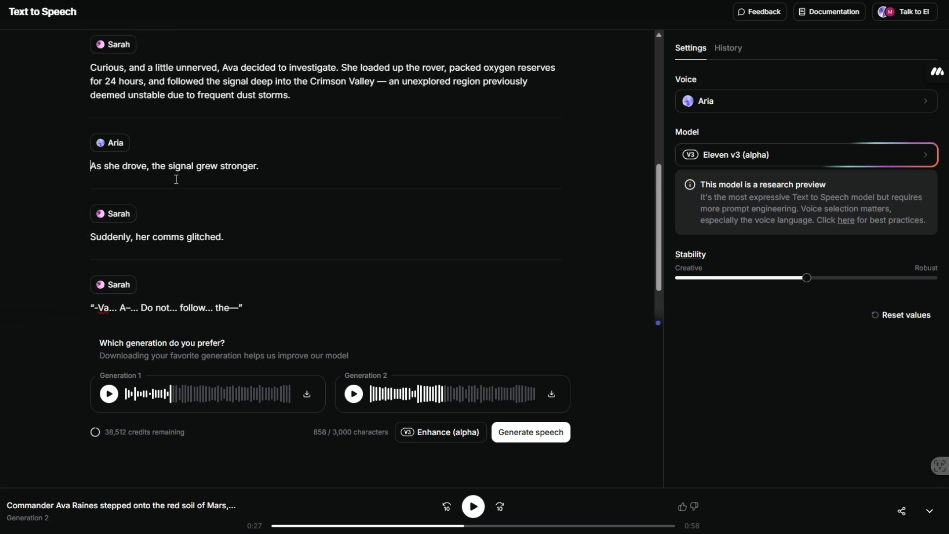
{"action": "scroll", "coordinate": [176, 179], "scroll_direction": "up", "scroll_amount": 3}
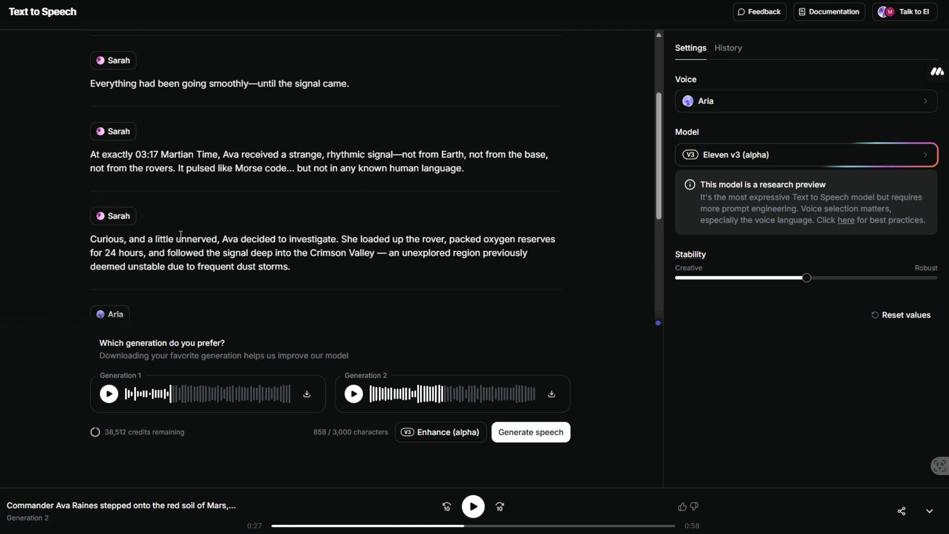
{"action": "scroll", "coordinate": [180, 234], "scroll_direction": "down", "scroll_amount": 2}
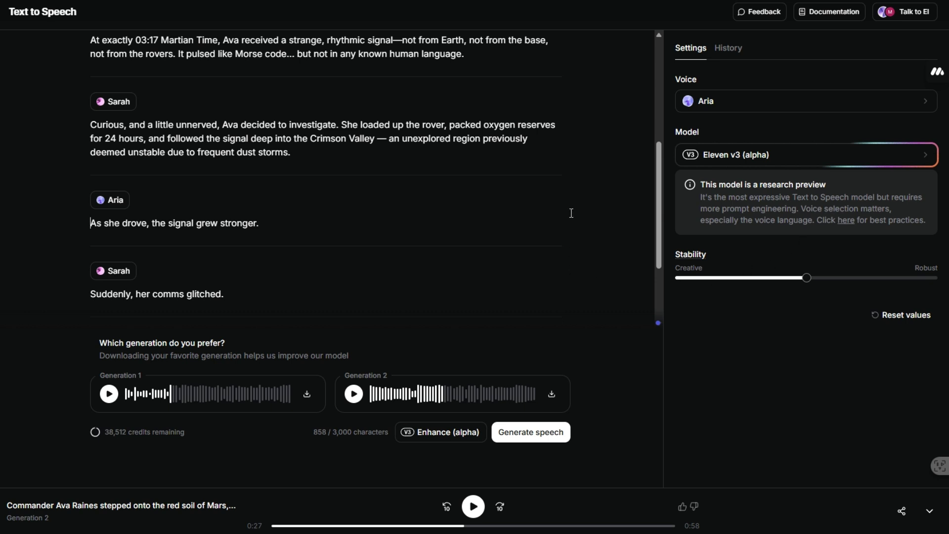
{"action": "left_click", "coordinate": [532, 434]}
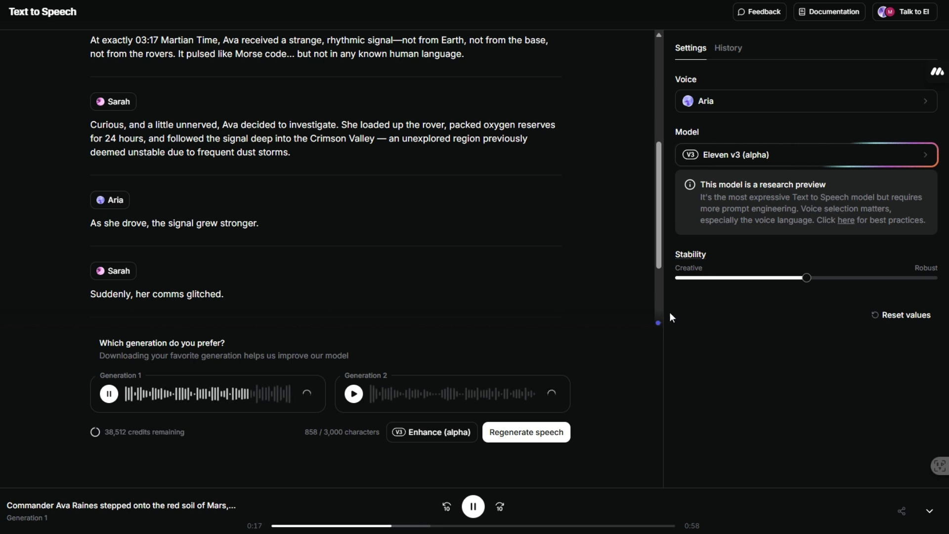
{"action": "mouse_move", "coordinate": [660, 263]}
{"action": "left_mouse_down"}
{"action": "mouse_move", "coordinate": [669, 169]}
{"action": "mouse_move", "coordinate": [679, 212]}
{"action": "mouse_move", "coordinate": [672, 266]}
{"action": "left_mouse_up"}
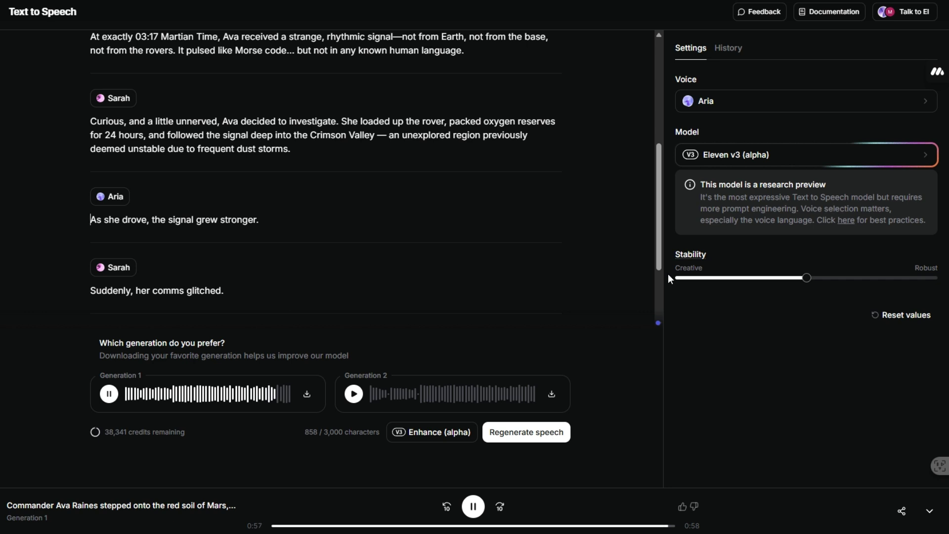
{"action": "scroll", "coordinate": [593, 262], "scroll_direction": "up", "scroll_amount": 3}
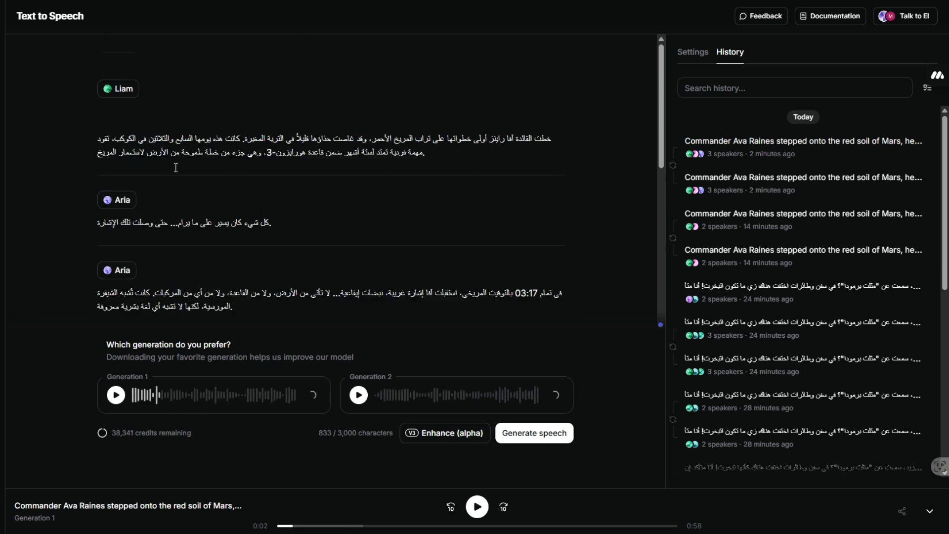
Step: Review the Arabic version of the Mars story and view the available speech models, keeping Eleven v3 (alpha)
{"action": "scroll", "coordinate": [162, 253], "scroll_direction": "down", "scroll_amount": 10}
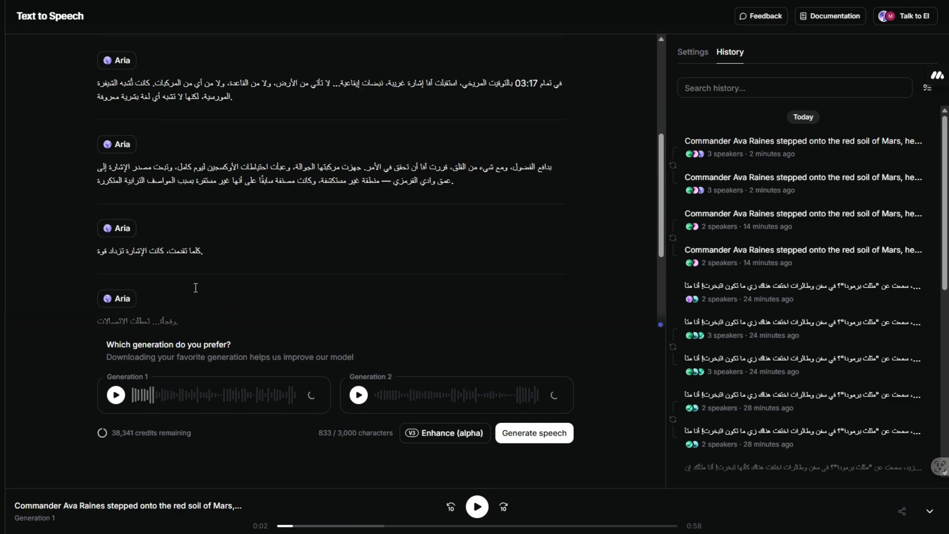
{"action": "scroll", "coordinate": [188, 262], "scroll_direction": "up", "scroll_amount": 10}
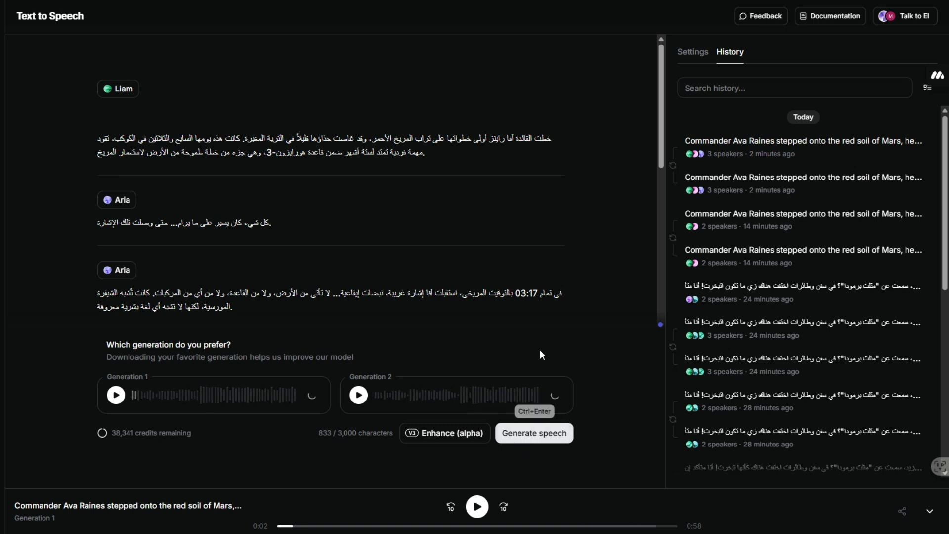
{"action": "left_click", "coordinate": [701, 58]}
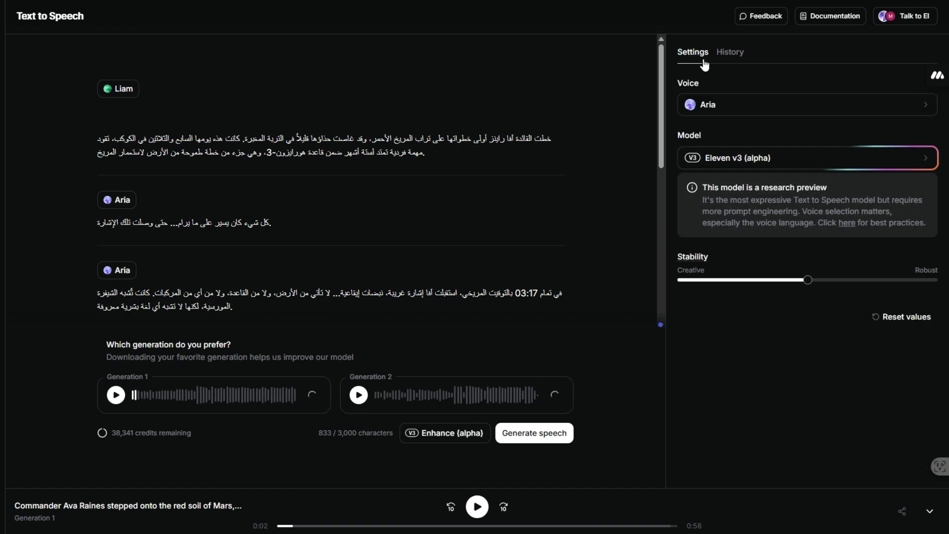
{"action": "left_click", "coordinate": [767, 165]}
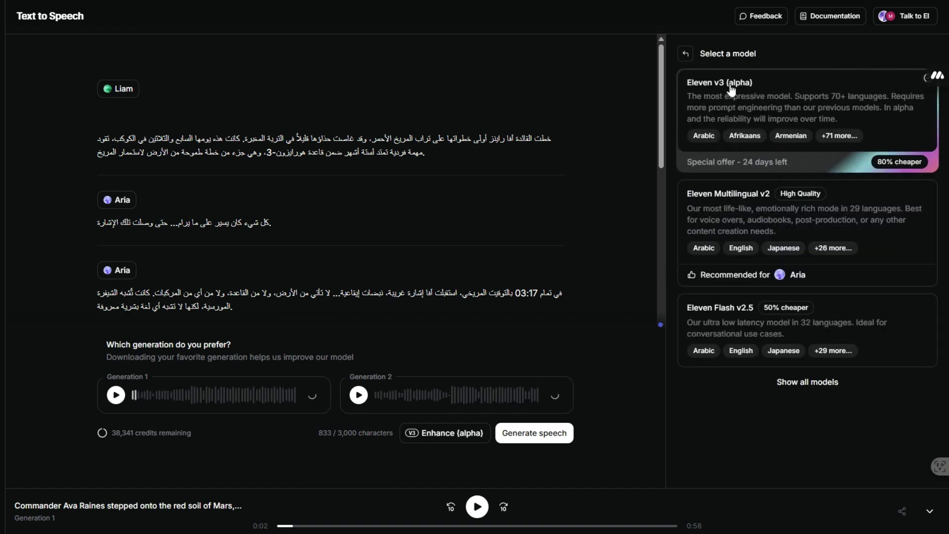
{"action": "left_click", "coordinate": [685, 56]}
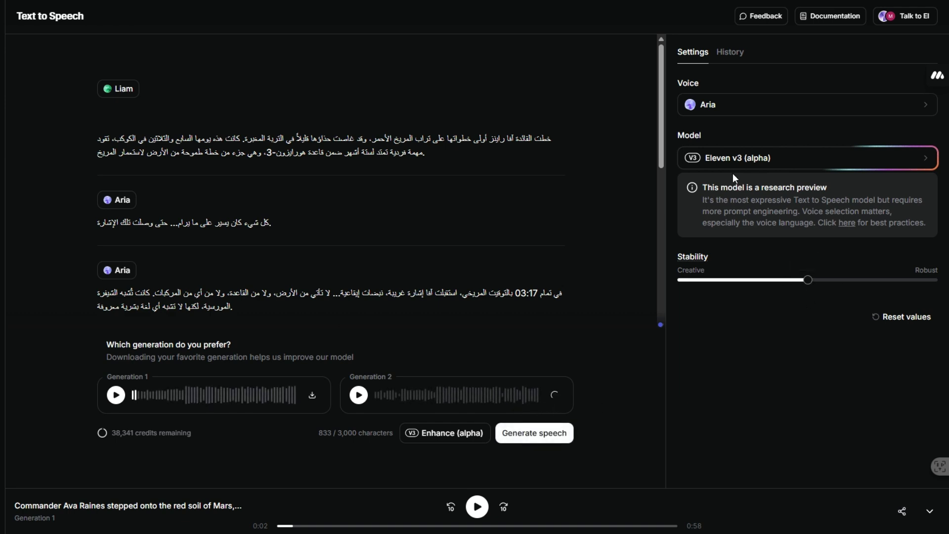
Step: Generate the speech for the Arabic Mars story at the current stability setting and sample both generations
{"action": "mouse_move", "coordinate": [813, 286]}
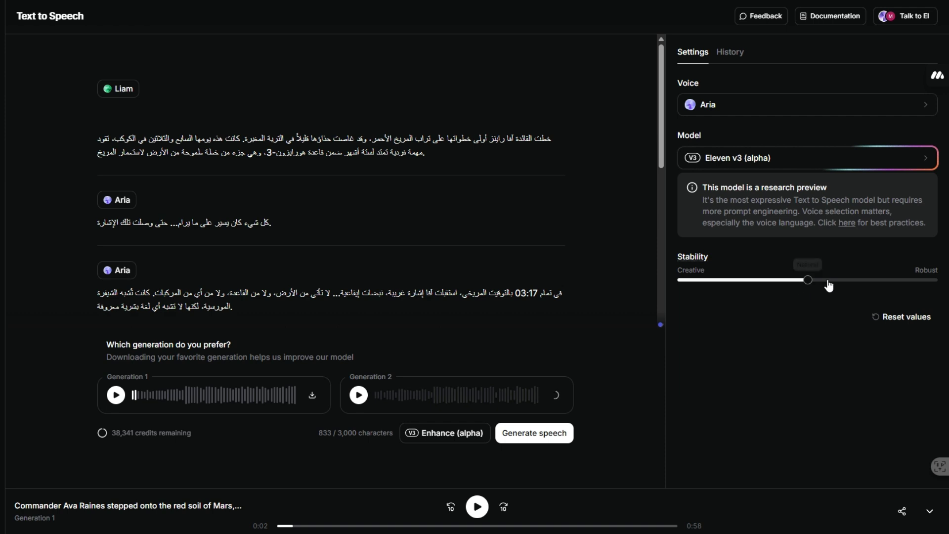
{"action": "left_click", "coordinate": [525, 435]}
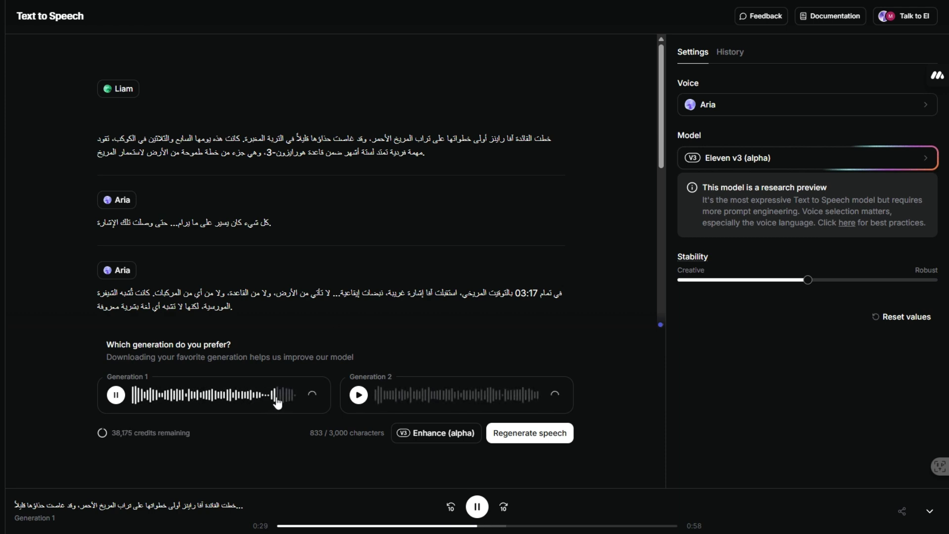
{"action": "left_click", "coordinate": [359, 395]}
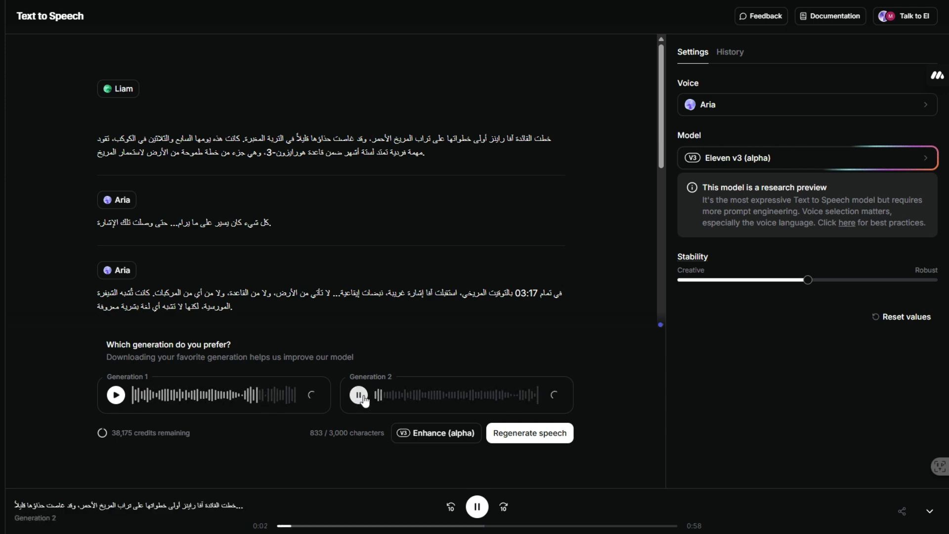
{"action": "left_click", "coordinate": [119, 396]}
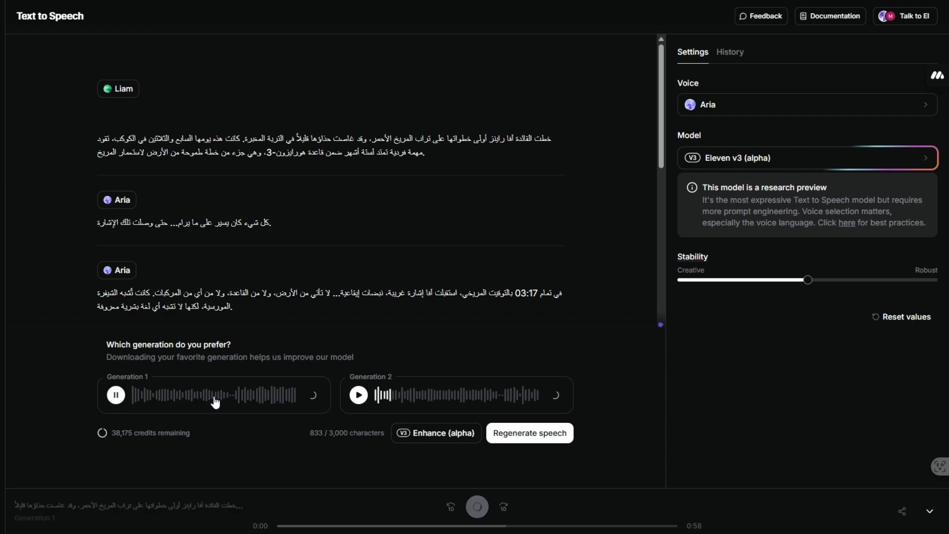
{"action": "left_click", "coordinate": [282, 398]}
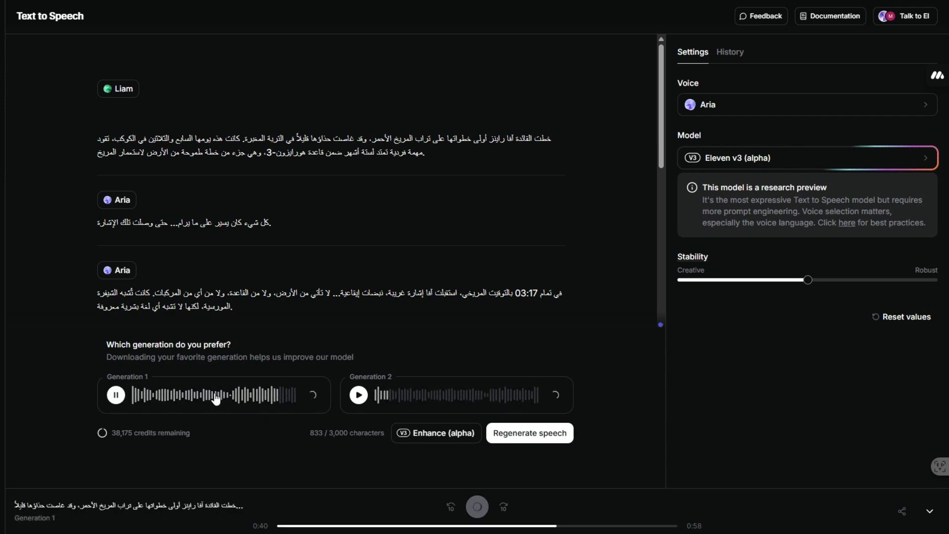
Step: Collapse the audio player and compare playback of Generation 1 and Generation 2 while viewing the last lines of the Arabic script
{"action": "left_click", "coordinate": [929, 511]}
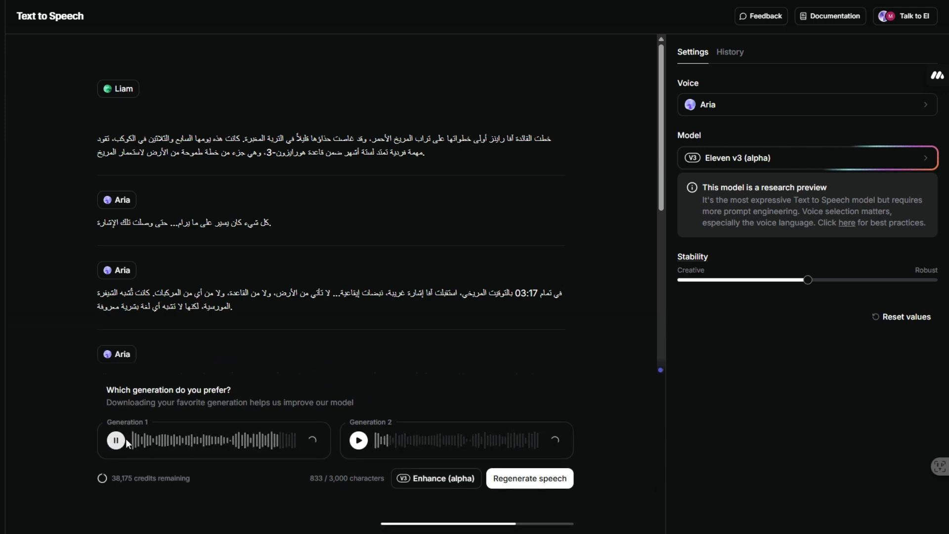
{"action": "left_click", "coordinate": [219, 452]}
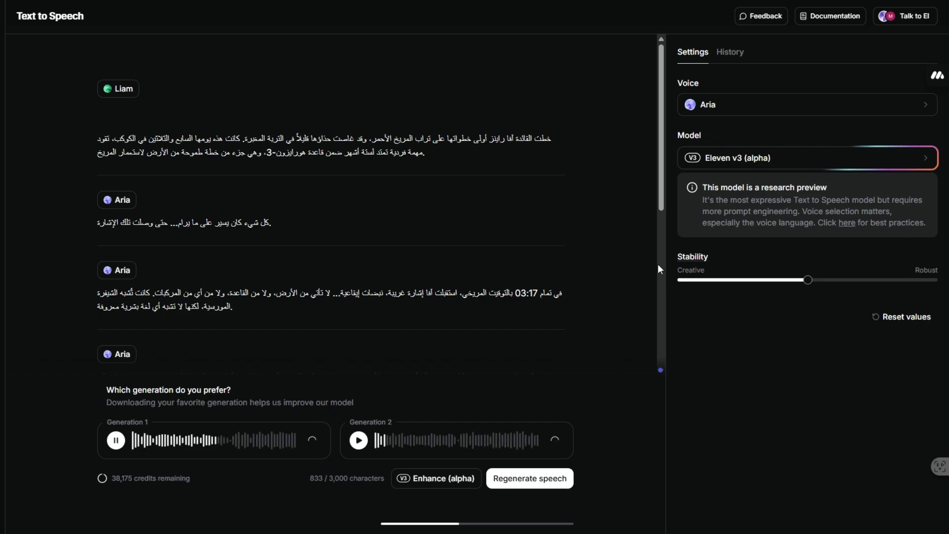
{"action": "left_click_drag", "start_coordinate": [660, 191], "coordinate": [647, 345]}
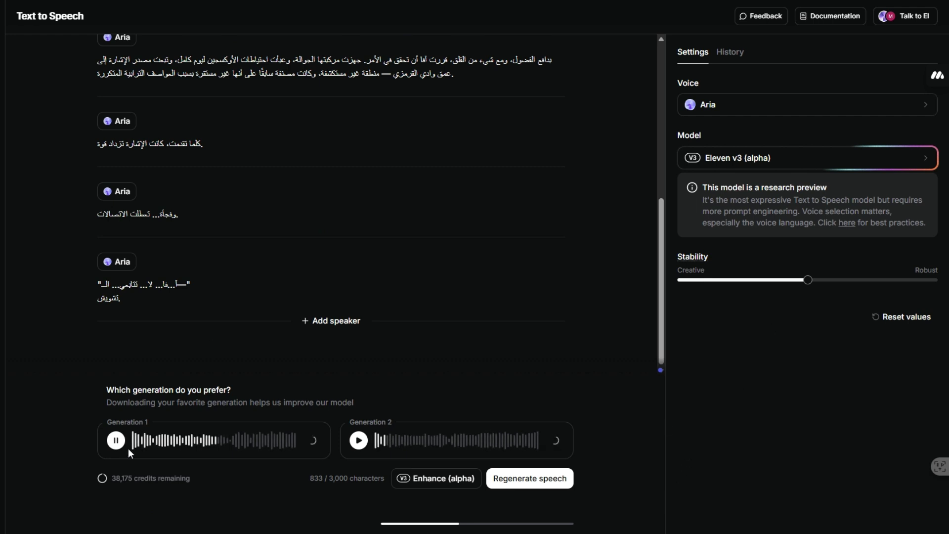
{"action": "left_click", "coordinate": [358, 440]}
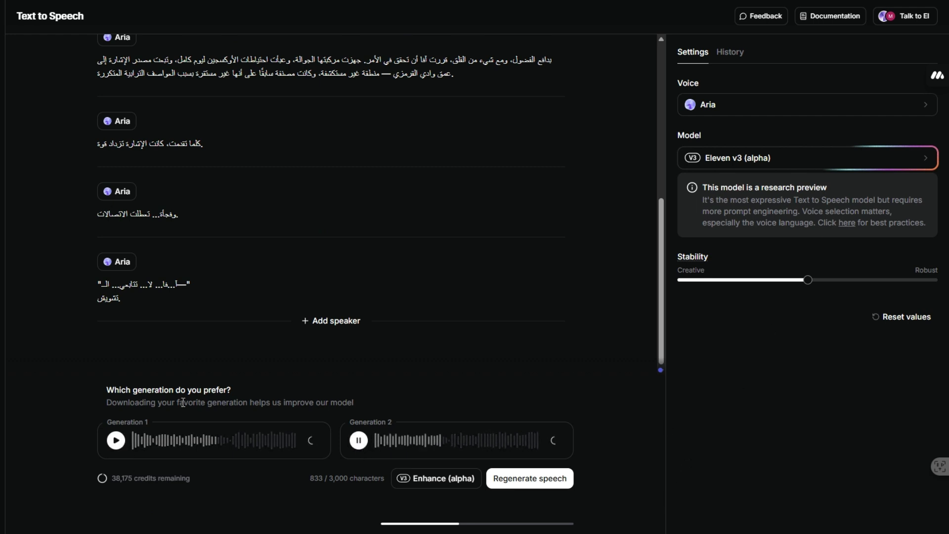
{"action": "left_click", "coordinate": [116, 441]}
{"action": "left_click", "coordinate": [359, 440]}
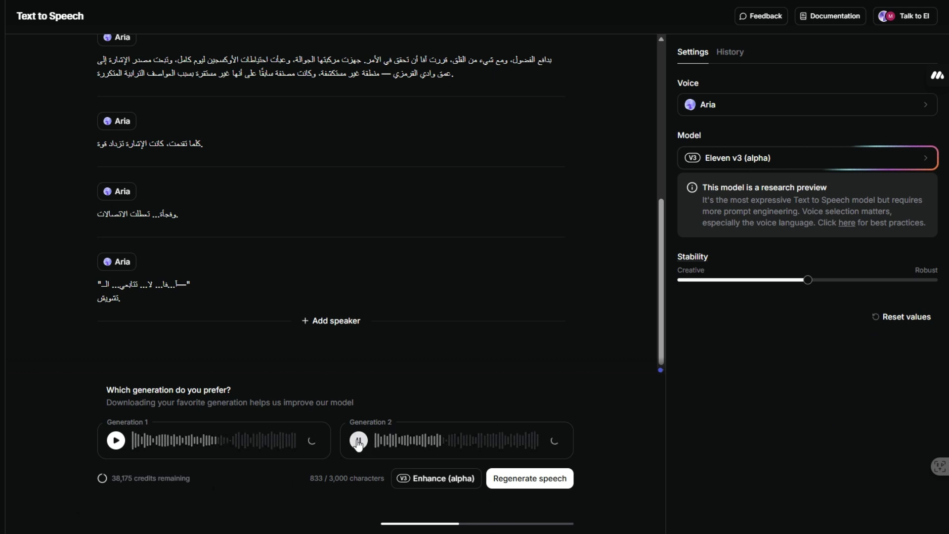
{"action": "left_click", "coordinate": [116, 440]}
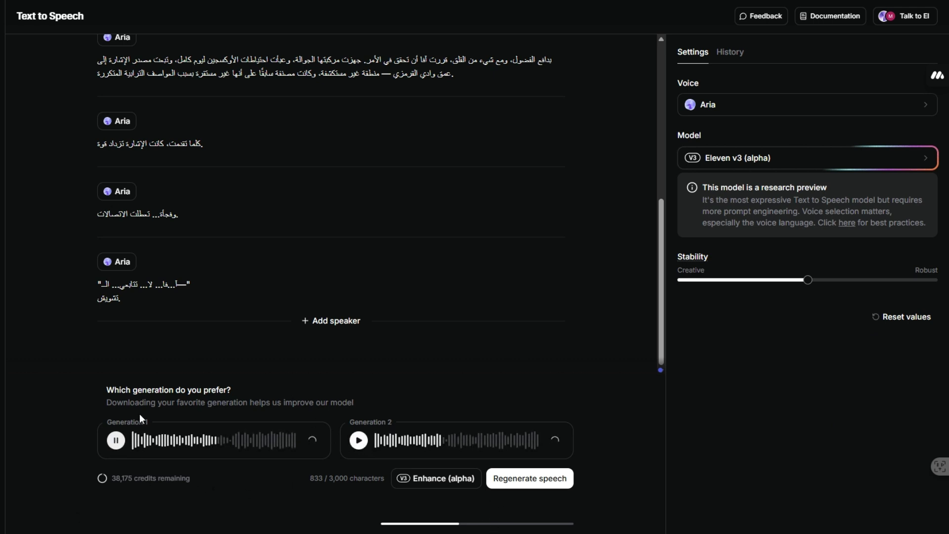
Step: Download the newest Arabic Mars story generation from the generation history
{"action": "left_click", "coordinate": [730, 53]}
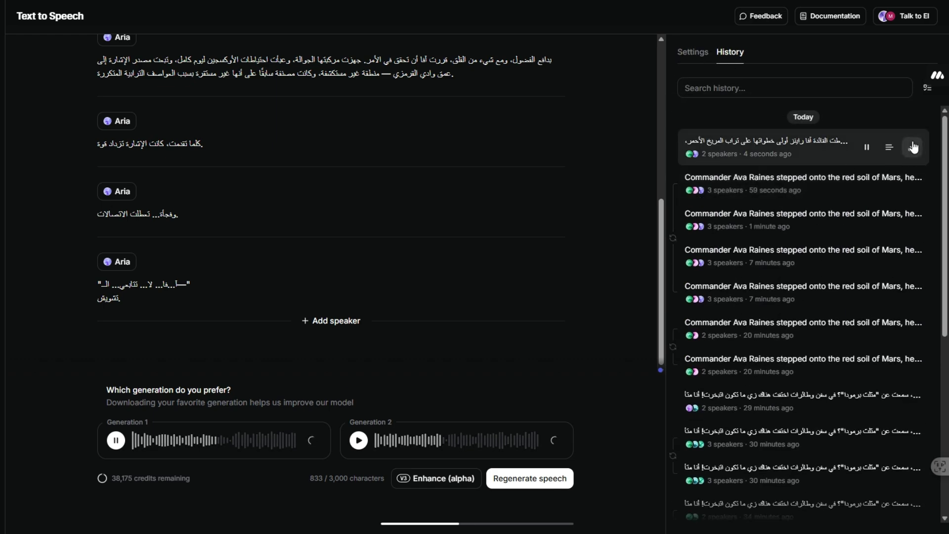
{"action": "left_click", "coordinate": [913, 147]}
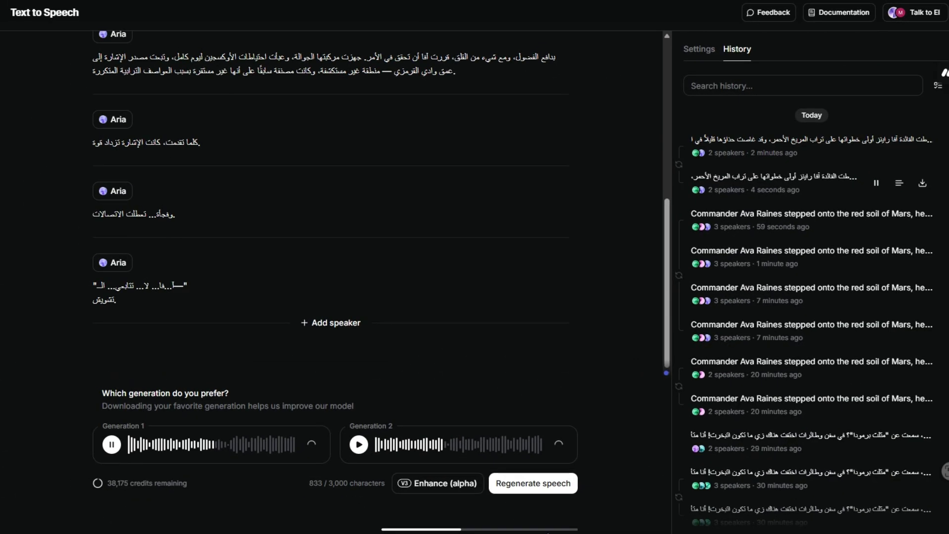